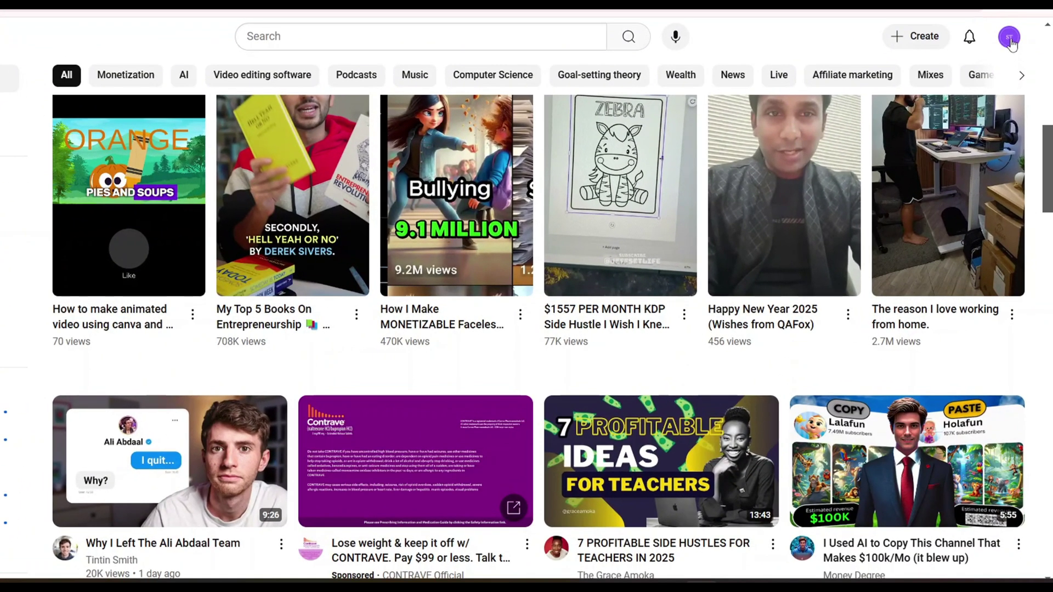
# - Open YouTube Studio from the profile avatar's account menu
pyautogui.click(1011, 46)
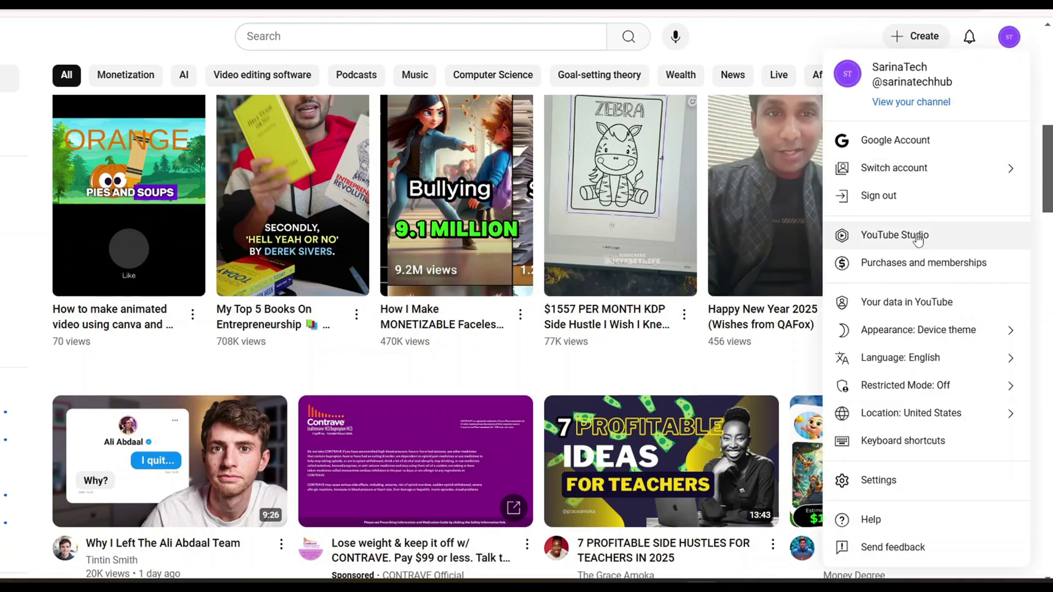
pyautogui.click(918, 240)
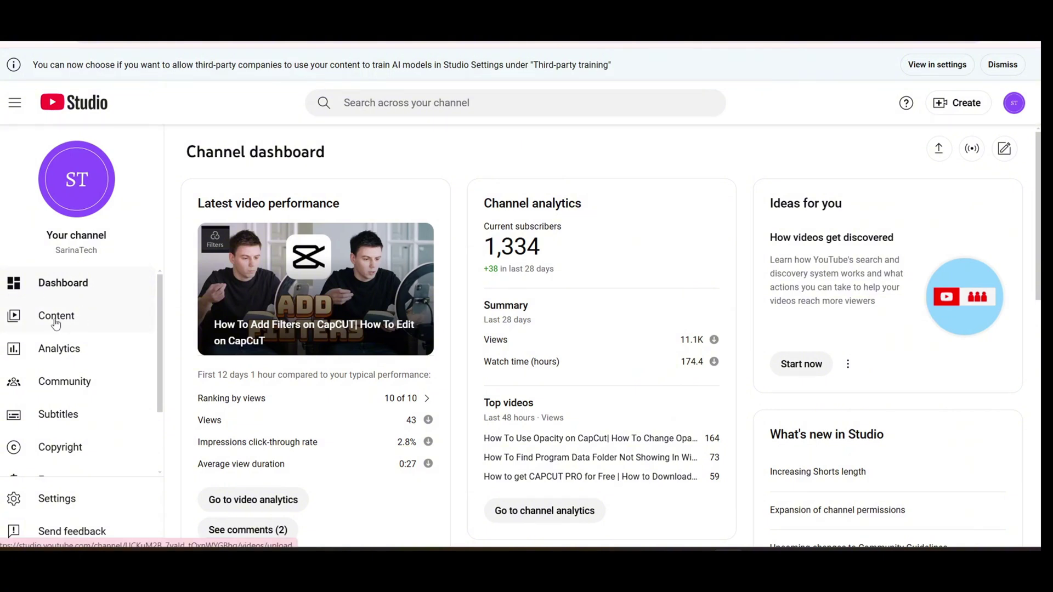
# - Under Content > Playlists, choose Edit on YouTube for the CapCut Tutorials playlist
pyautogui.click(55, 324)
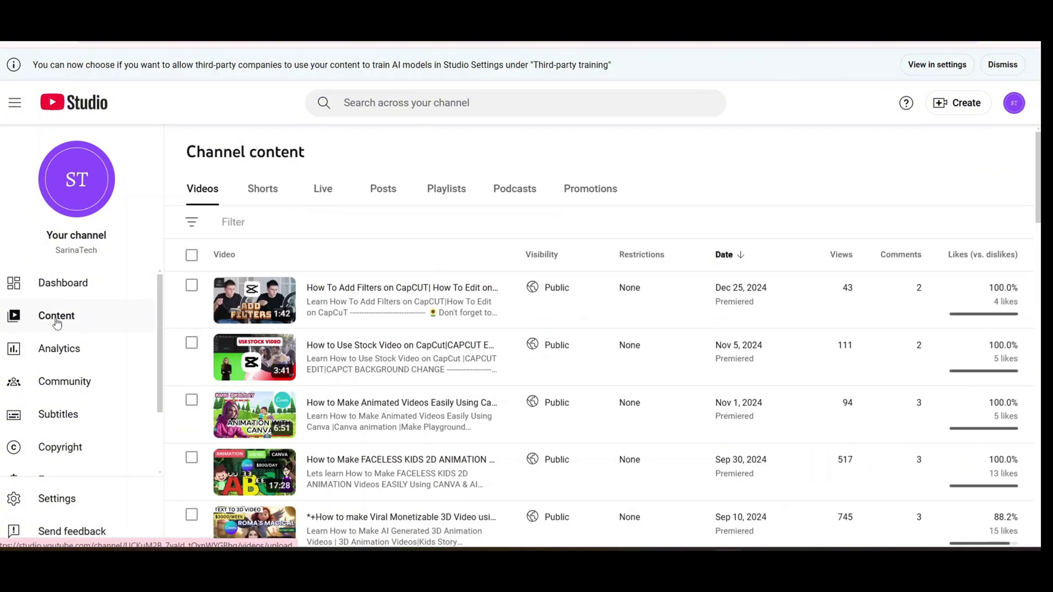
pyautogui.click(453, 196)
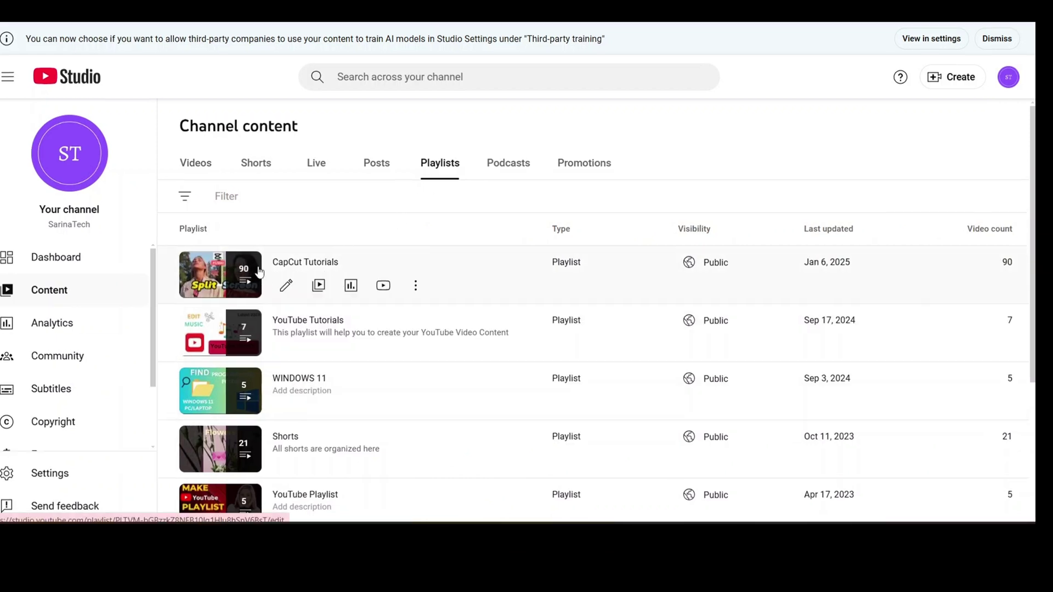
pyautogui.click(416, 286)
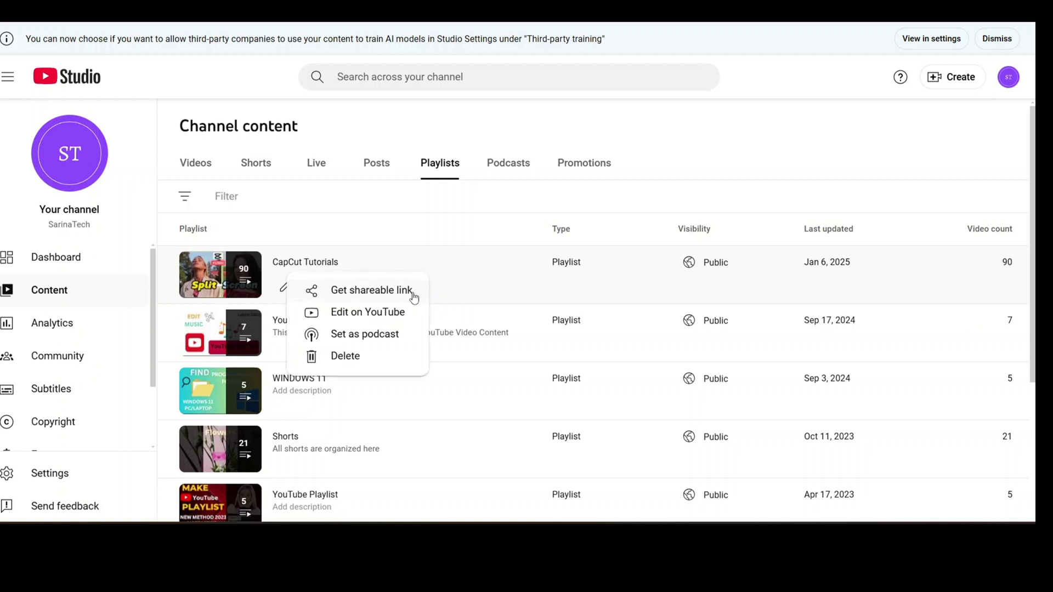
pyautogui.click(391, 313)
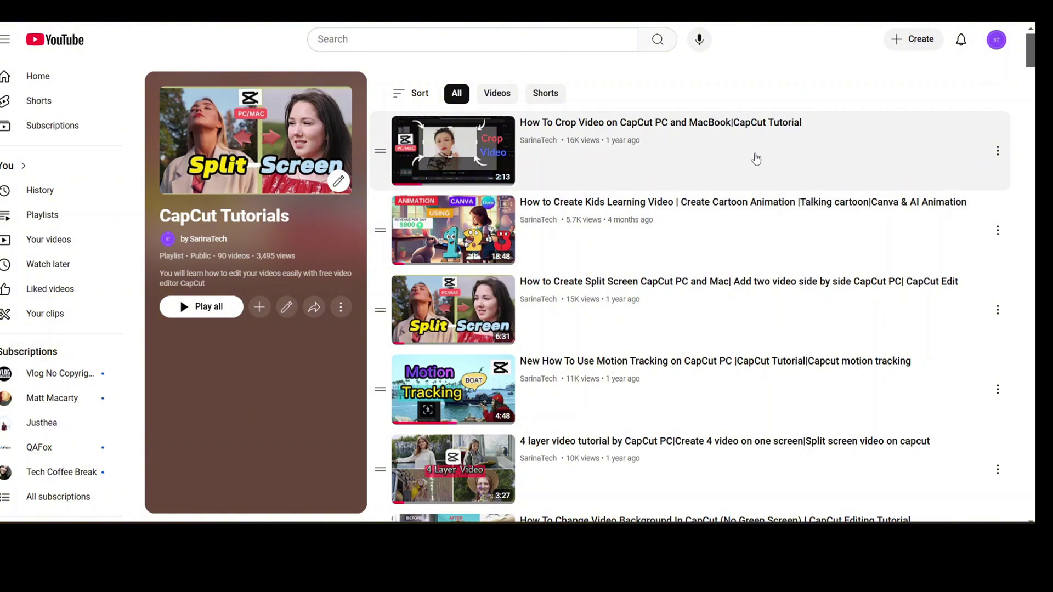
# - Move 'How To Crop Video on CapCut PC and MacBook' to the bottom, then scroll to confirm it is last
pyautogui.click(997, 151)
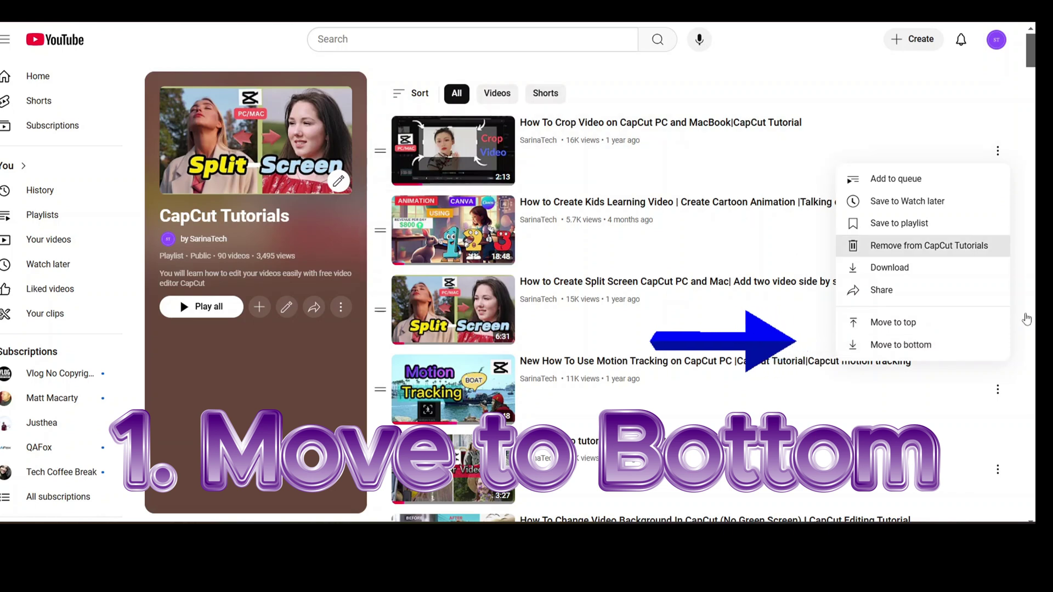
pyautogui.click(974, 354)
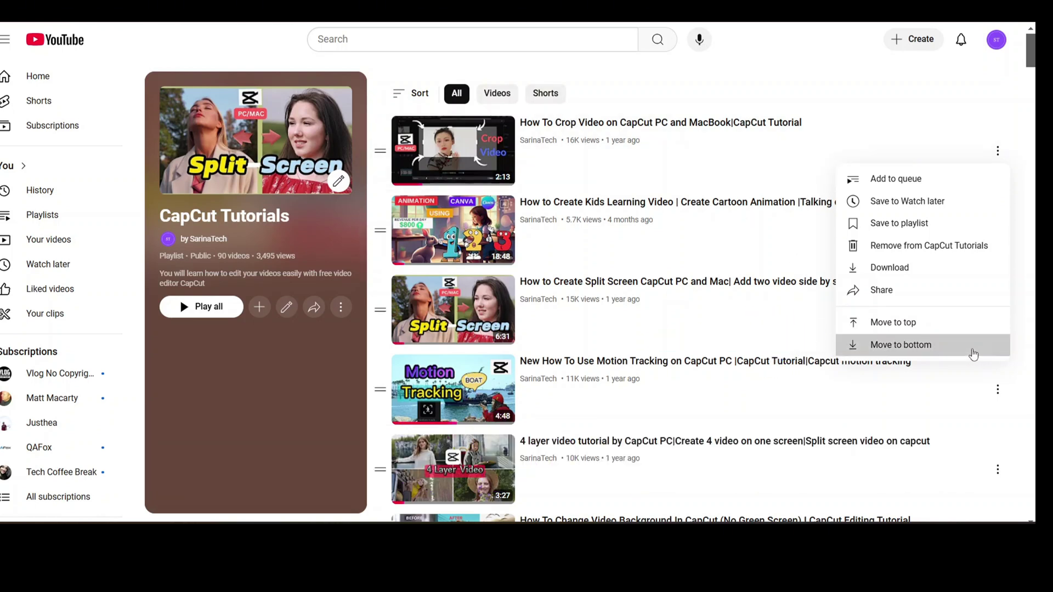
pyautogui.scroll(-20, 980, 352)
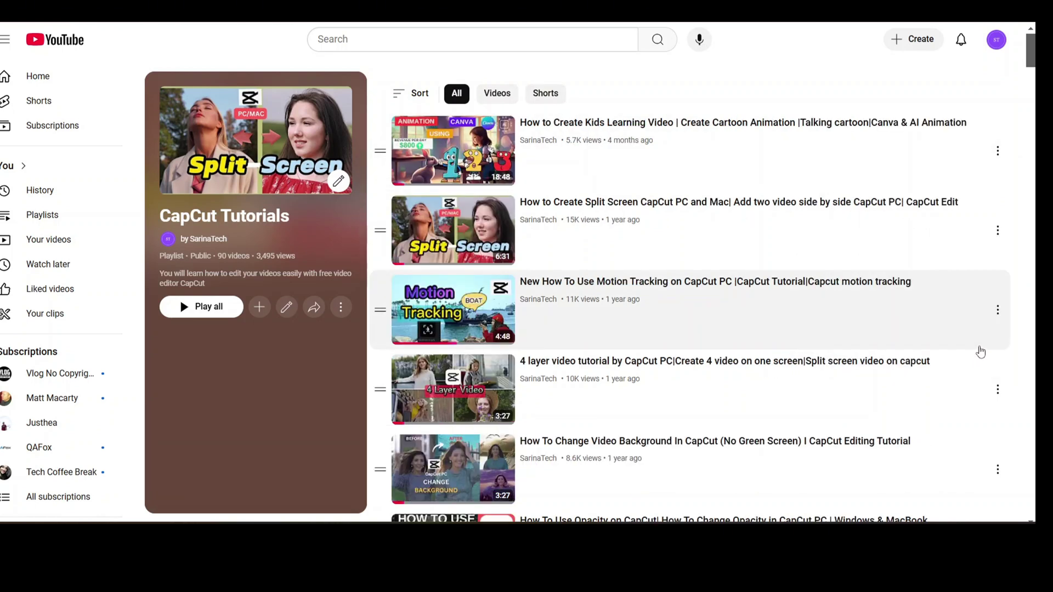
pyautogui.scroll(-20, 981, 352)
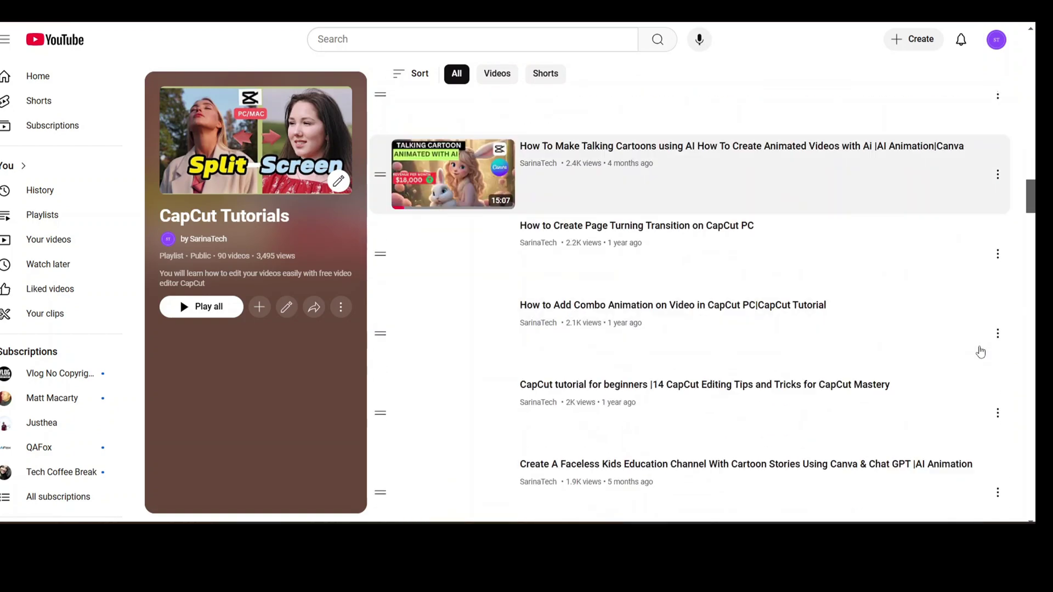
pyautogui.scroll(-20, 981, 352)
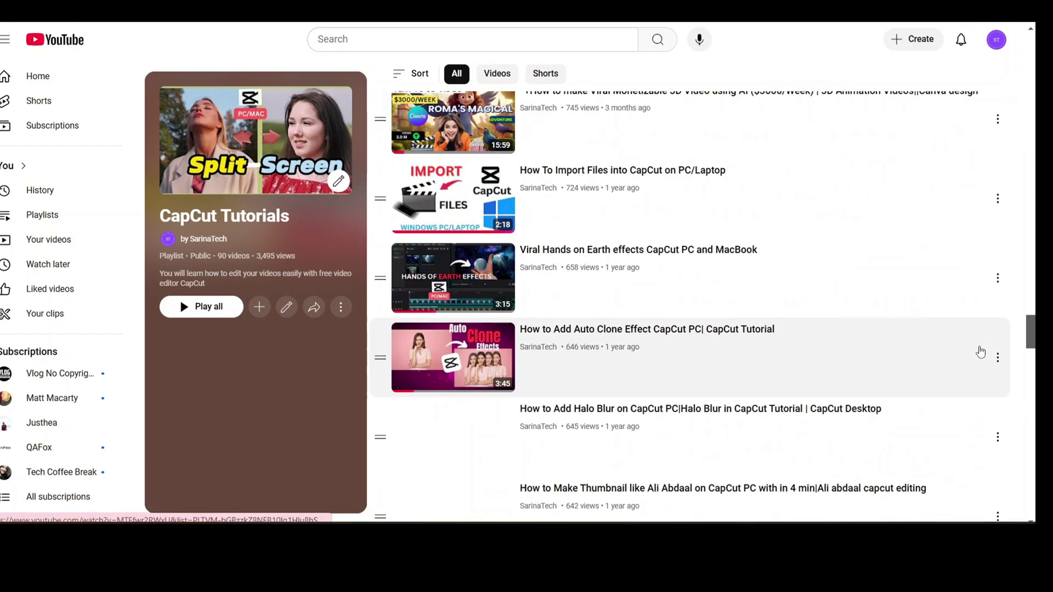
pyautogui.scroll(-7, 980, 352)
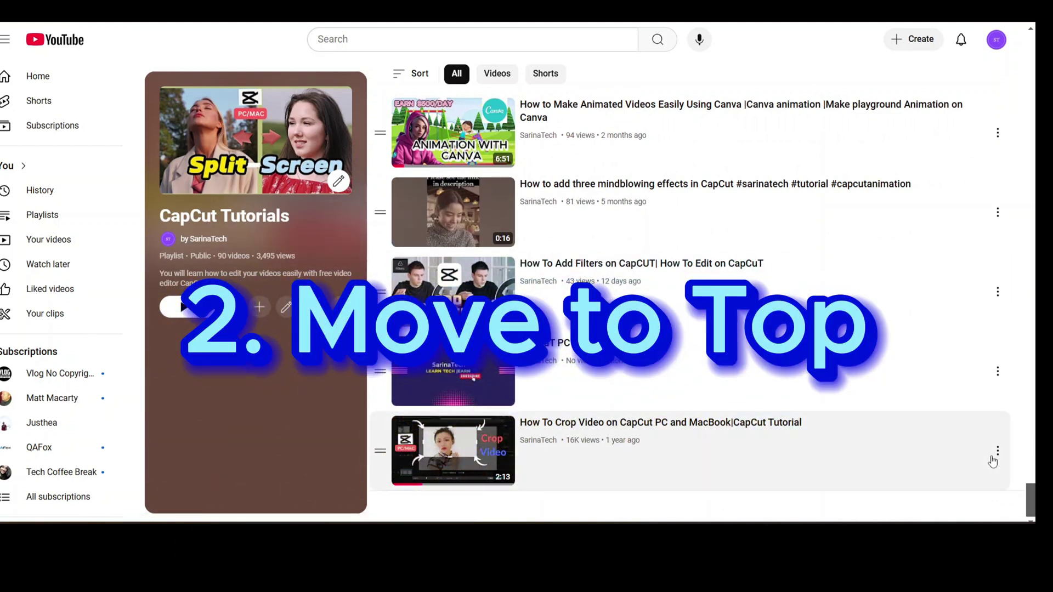
# - Use Move to top on the last-row Crop Video entry, then scroll back up
pyautogui.click(997, 455)
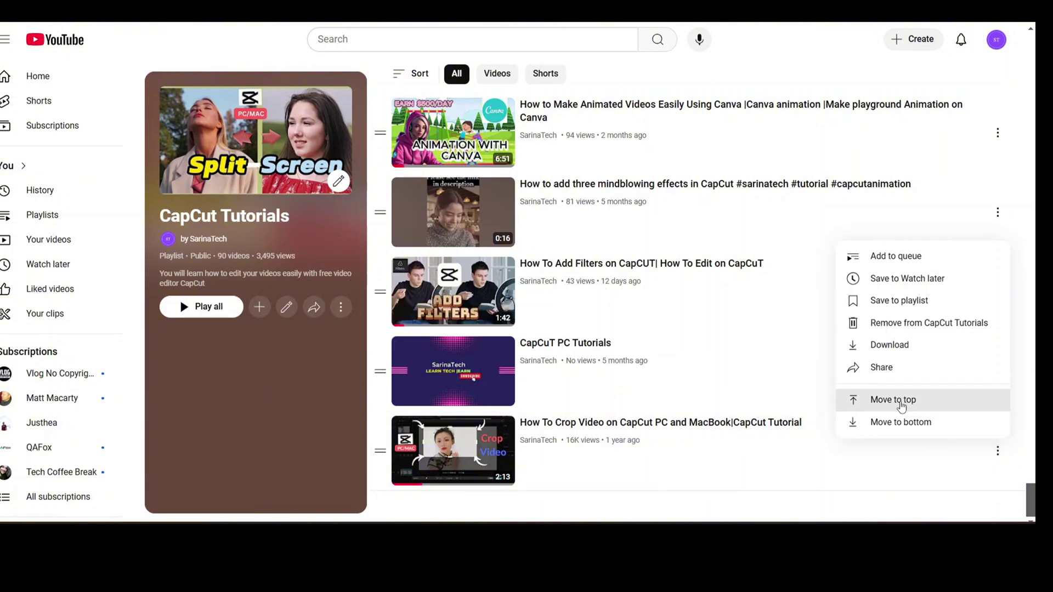
pyautogui.click(901, 400)
pyautogui.scroll(20, 901, 406)
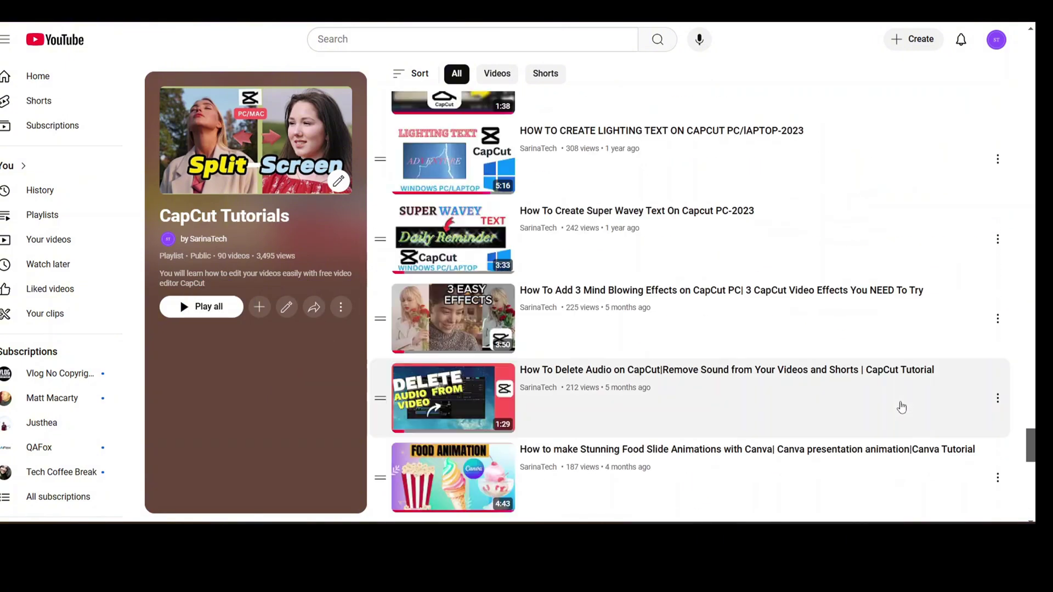
pyautogui.scroll(20, 901, 407)
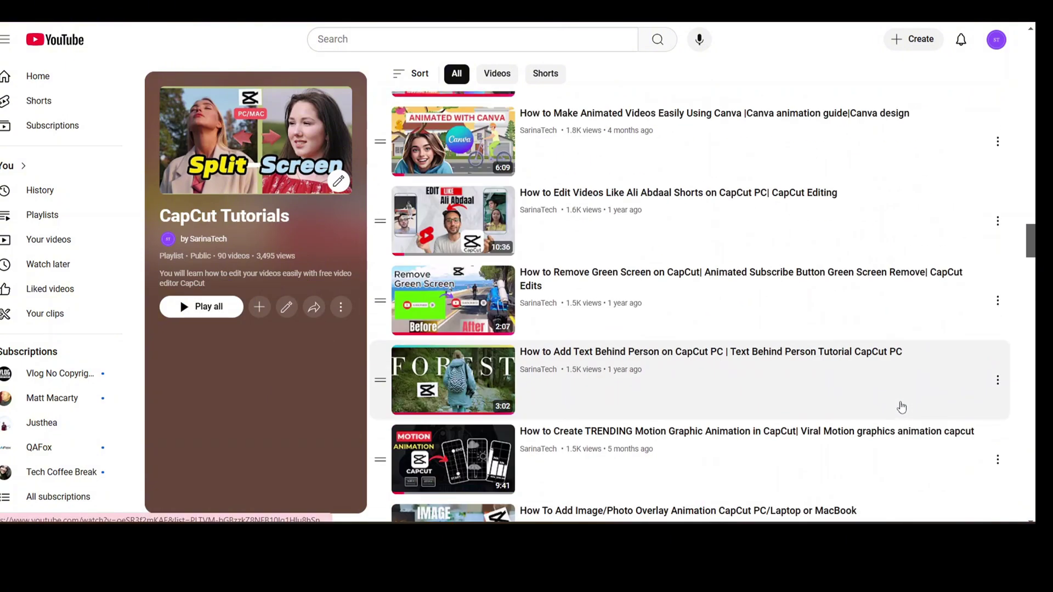
pyautogui.scroll(20, 902, 407)
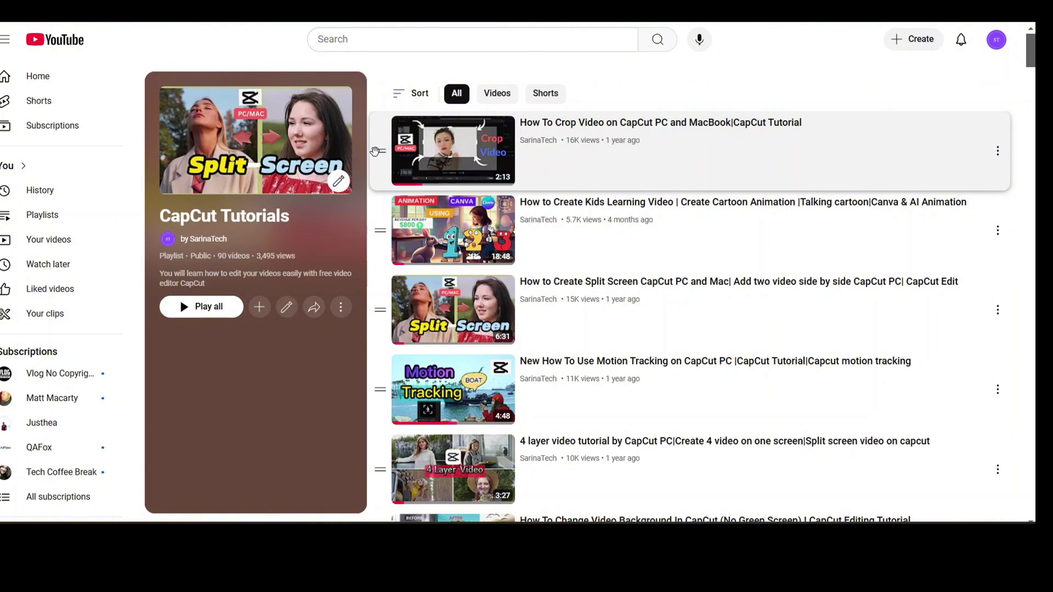
# - Drag the Crop Video row down one slot, below 'How to Create Kids Learning Video'
pyautogui.moveTo(380, 152); pyautogui.dragTo(381, 230)
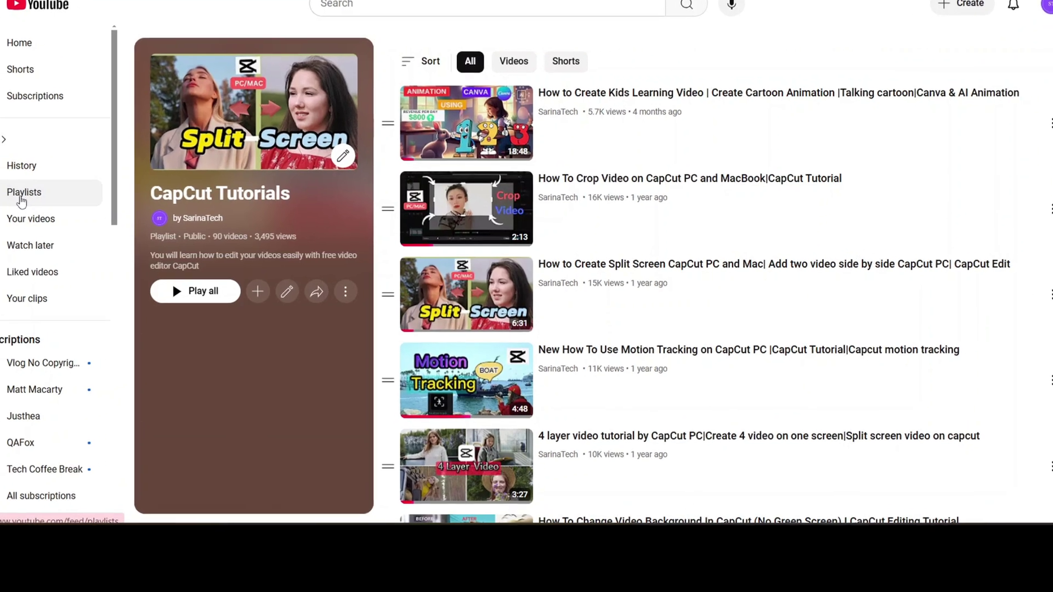
pyautogui.click(48, 197)
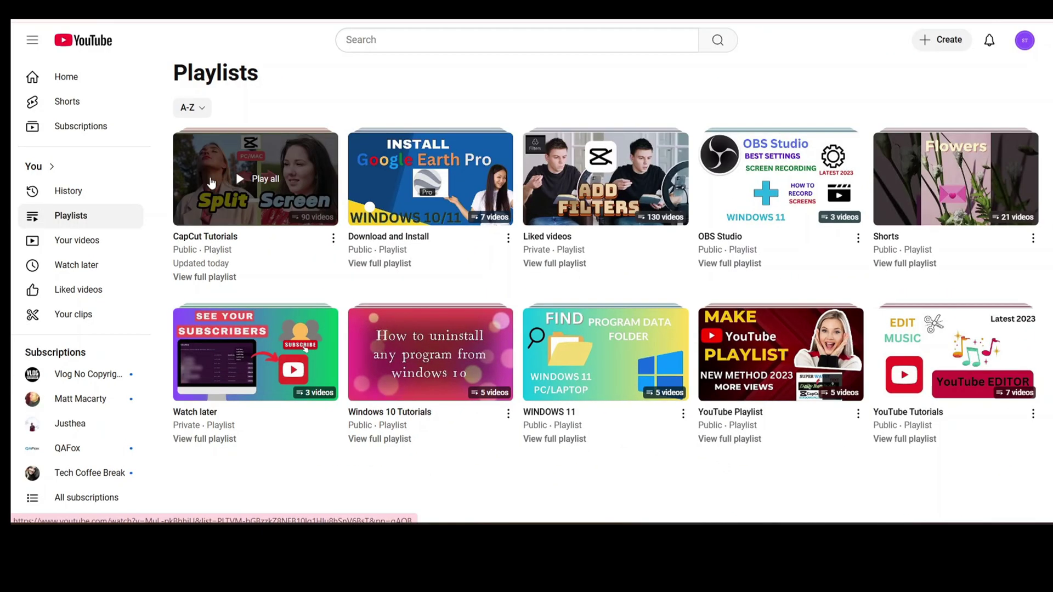
pyautogui.click(217, 281)
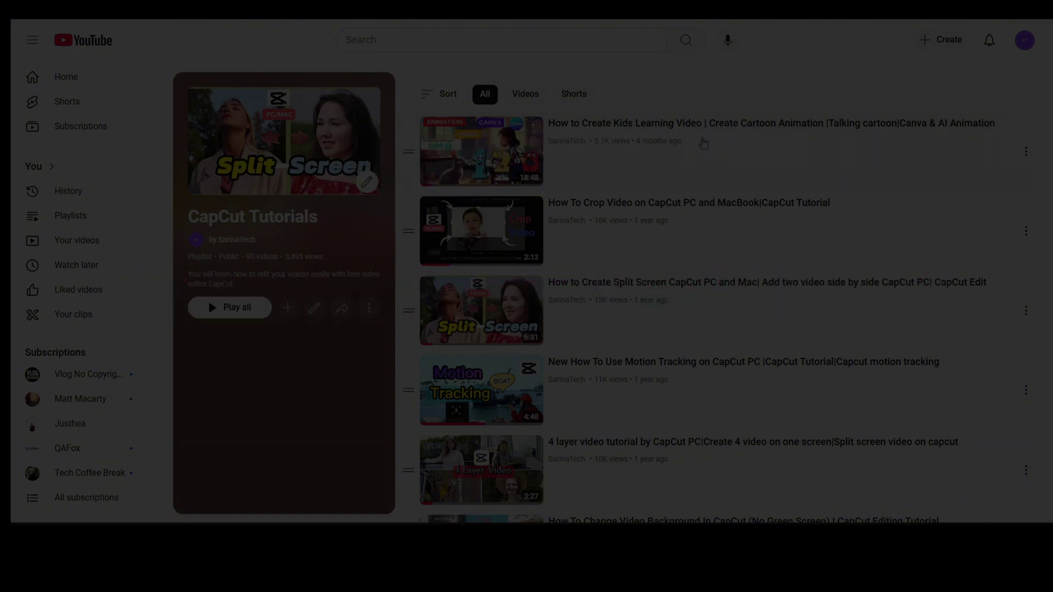
pyautogui.click(67, 79)
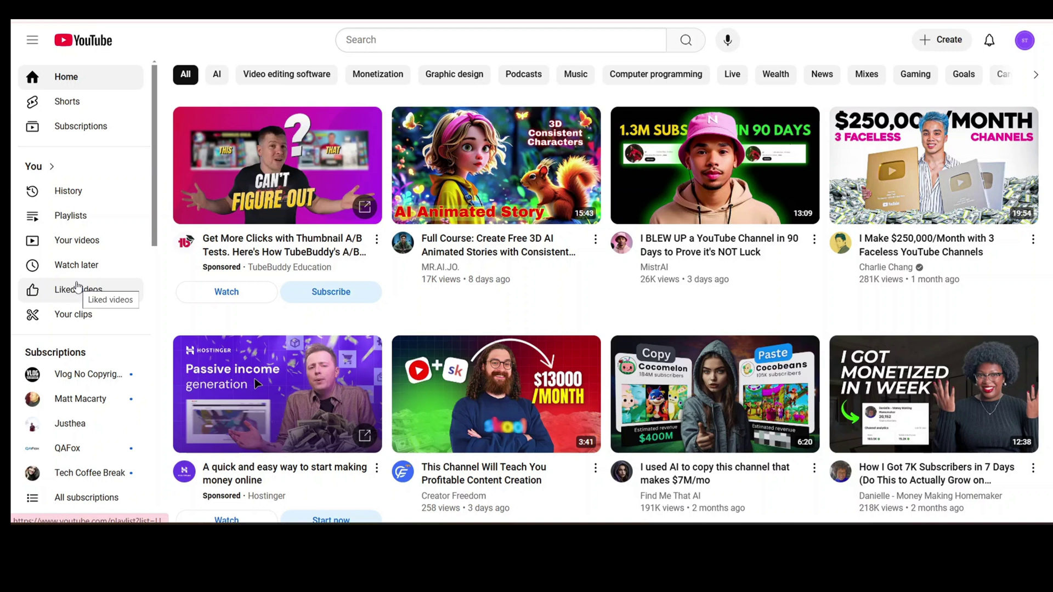
pyautogui.click(88, 219)
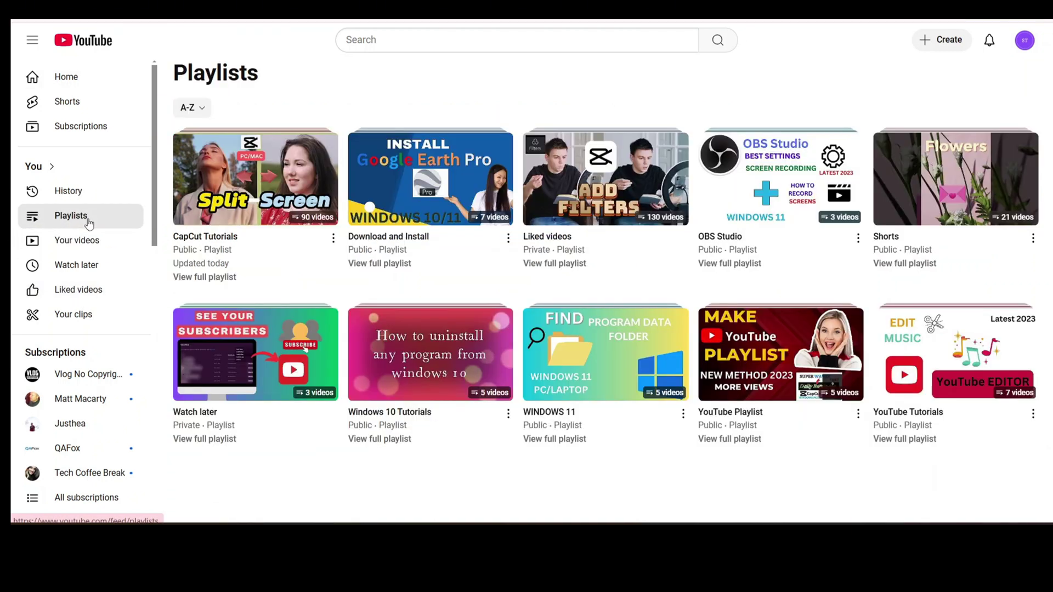
pyautogui.click(216, 280)
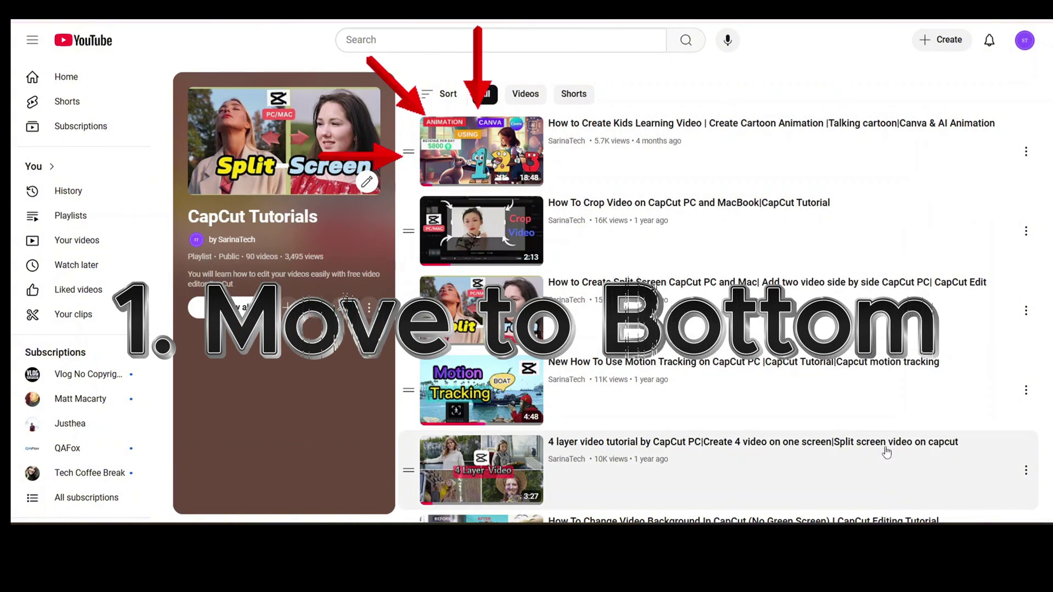
# - Move the Kids Learning video to the bottom of the playlist and scroll to the end
pyautogui.click(1026, 152)
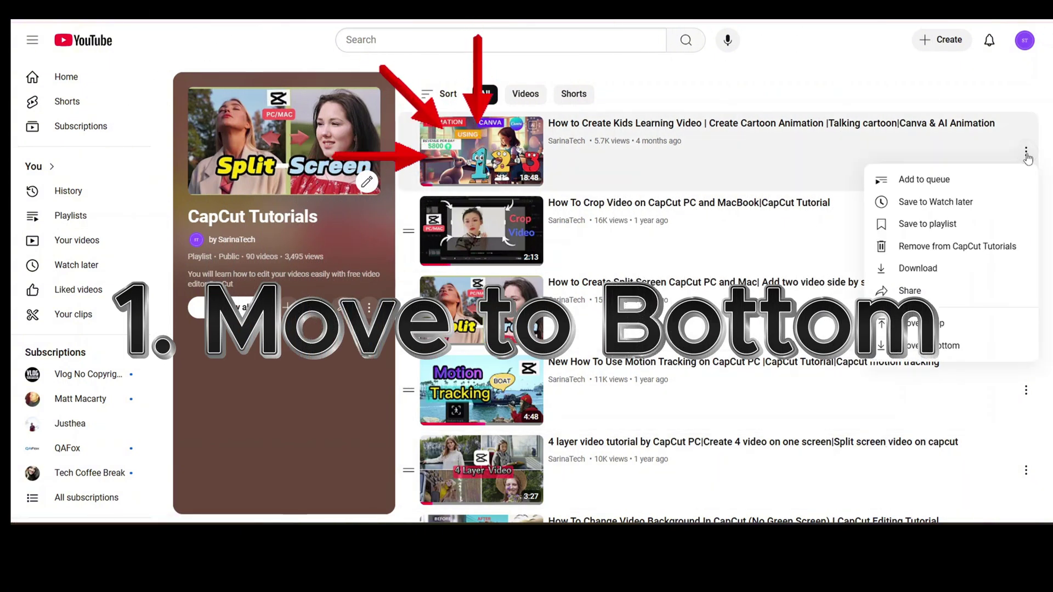
pyautogui.click(957, 354)
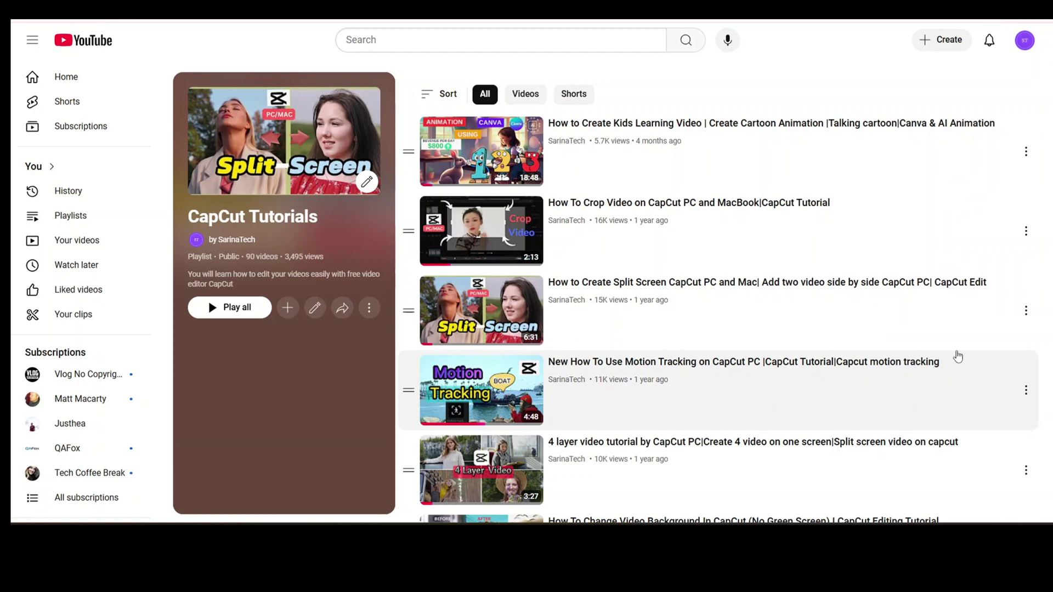
pyautogui.scroll(-20, 957, 357)
pyautogui.scroll(-20, 960, 357)
pyautogui.scroll(-20, 960, 357)
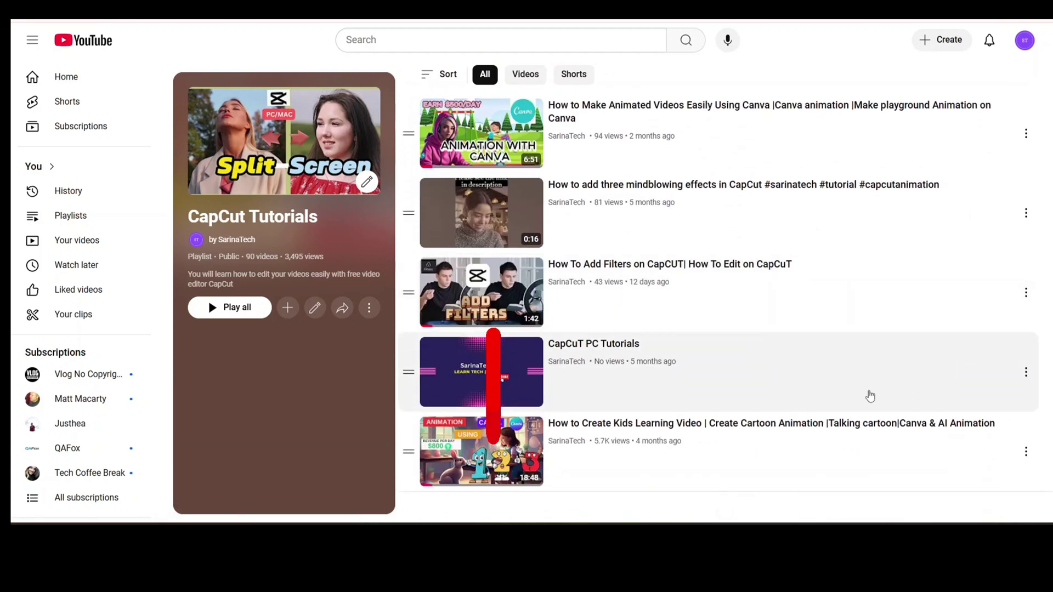
# - Move the Kids Learning video back to the top and scroll up to check
pyautogui.click(1024, 459)
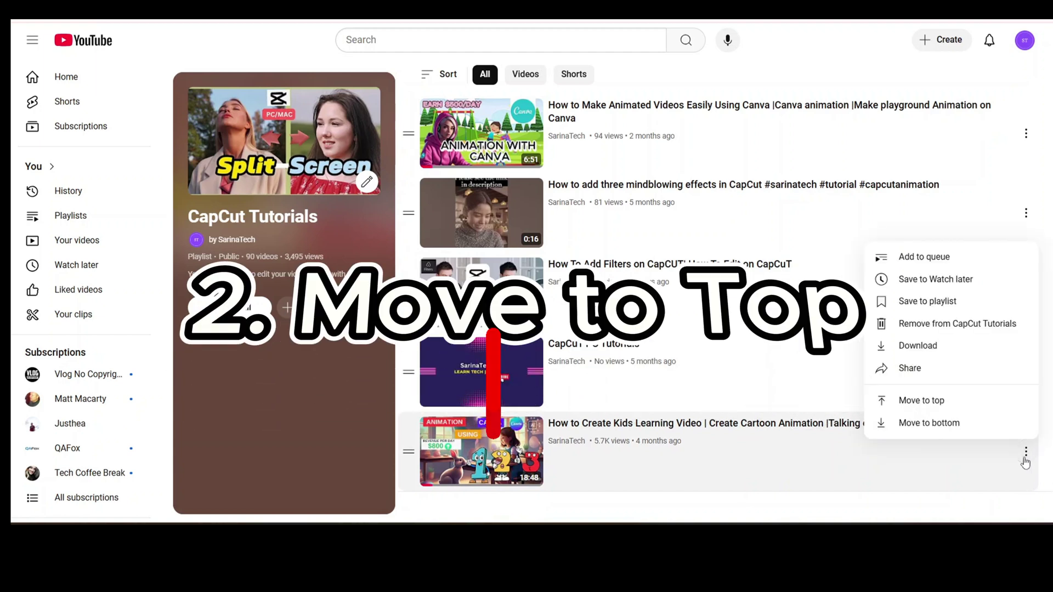
pyautogui.click(938, 407)
pyautogui.scroll(-20, 899, 268)
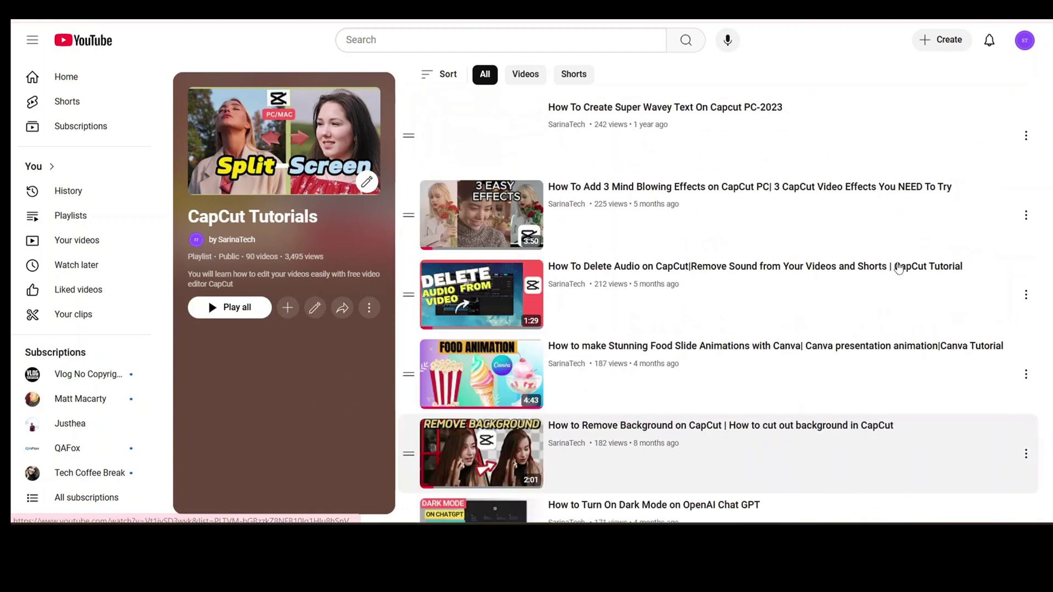
pyautogui.scroll(20, 899, 267)
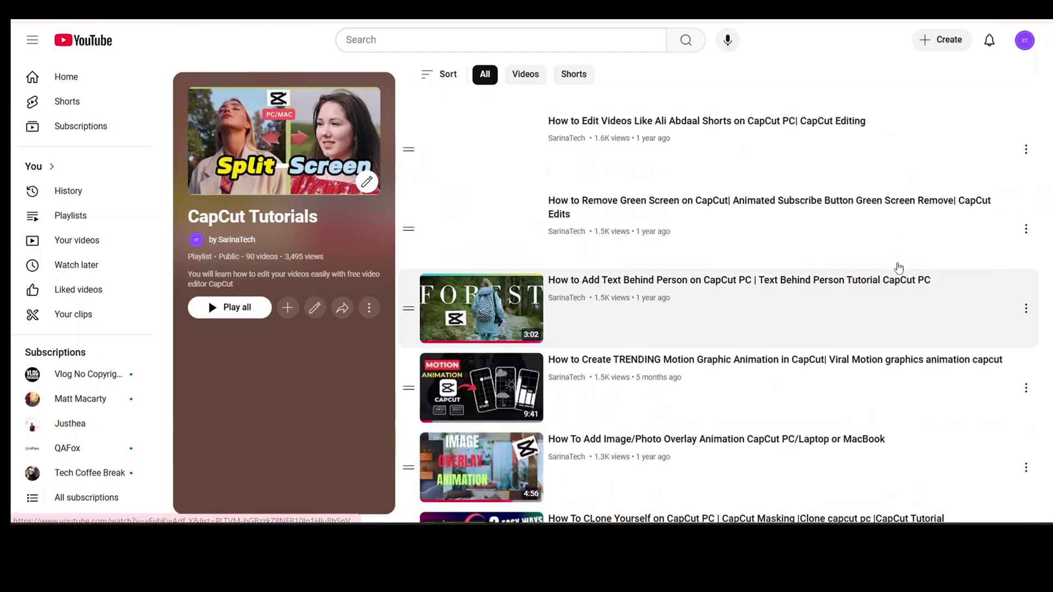
pyautogui.scroll(10, 899, 268)
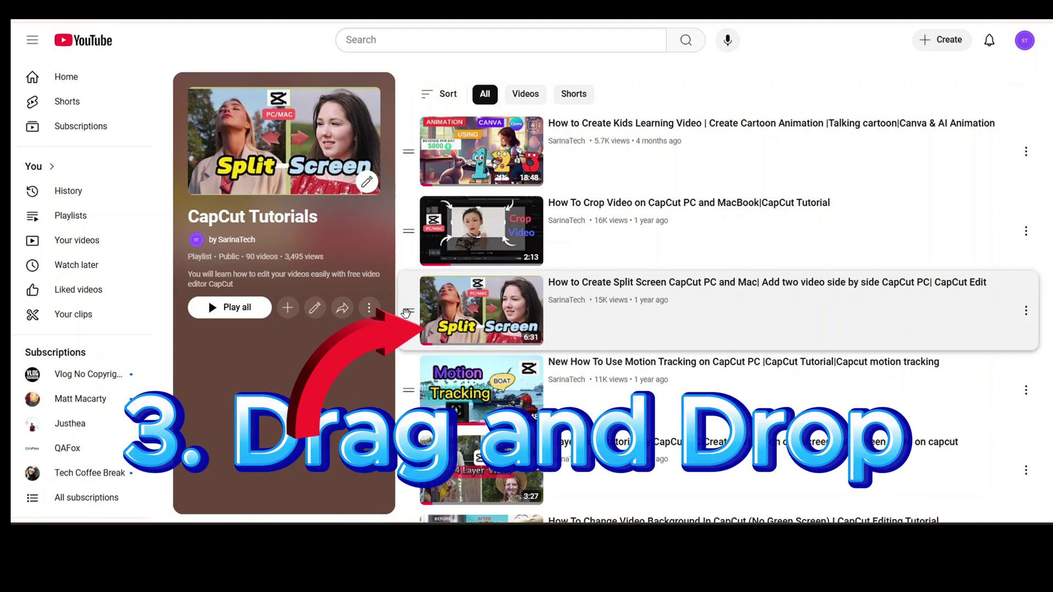
# - Drag the Split Screen tutorial to first place, then Play all
pyautogui.moveTo(409, 310); pyautogui.dragTo(409, 152)
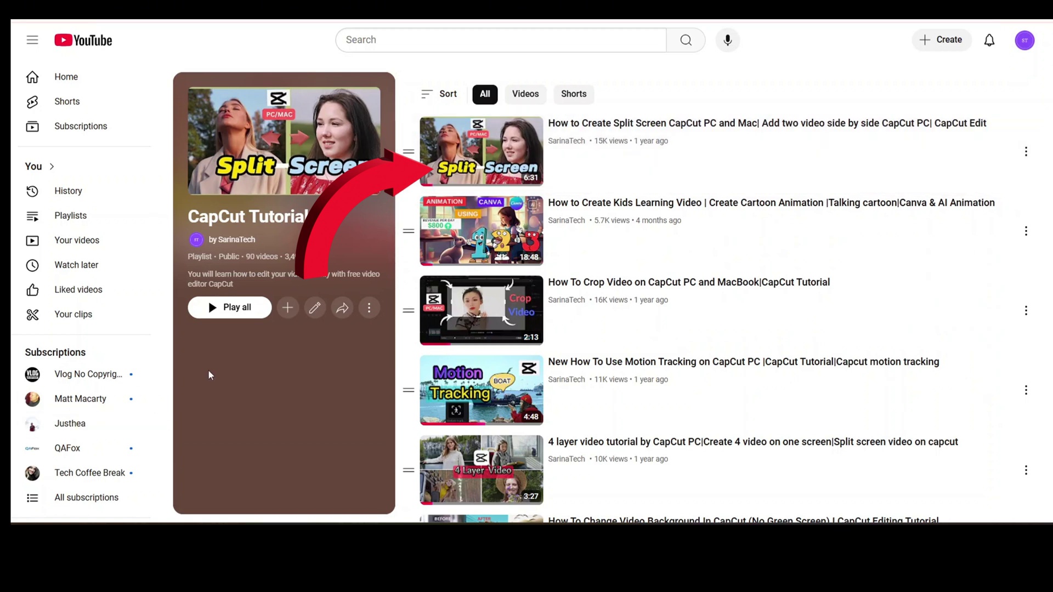
pyautogui.click(233, 309)
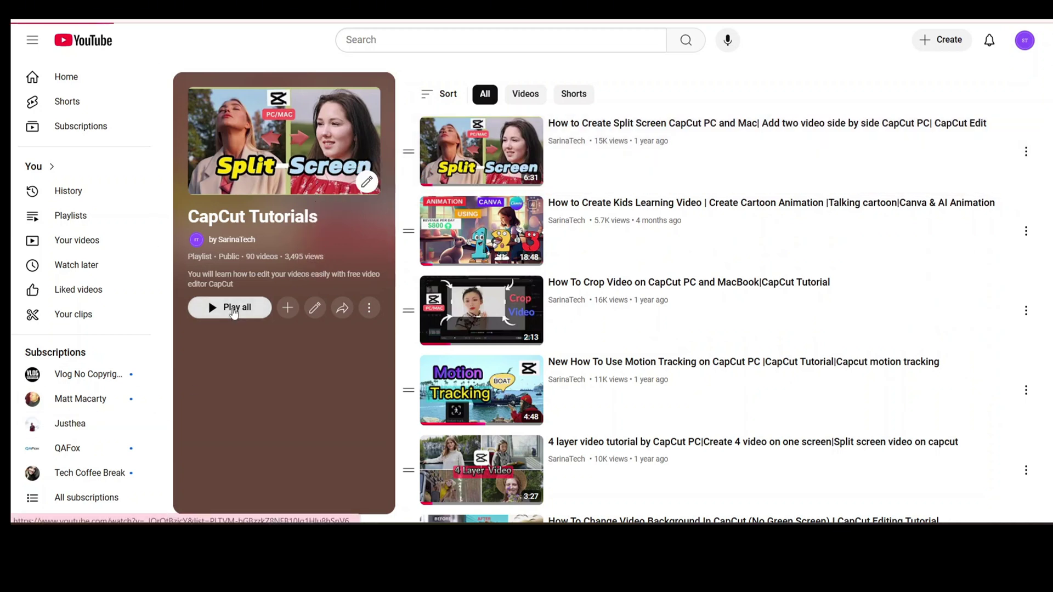